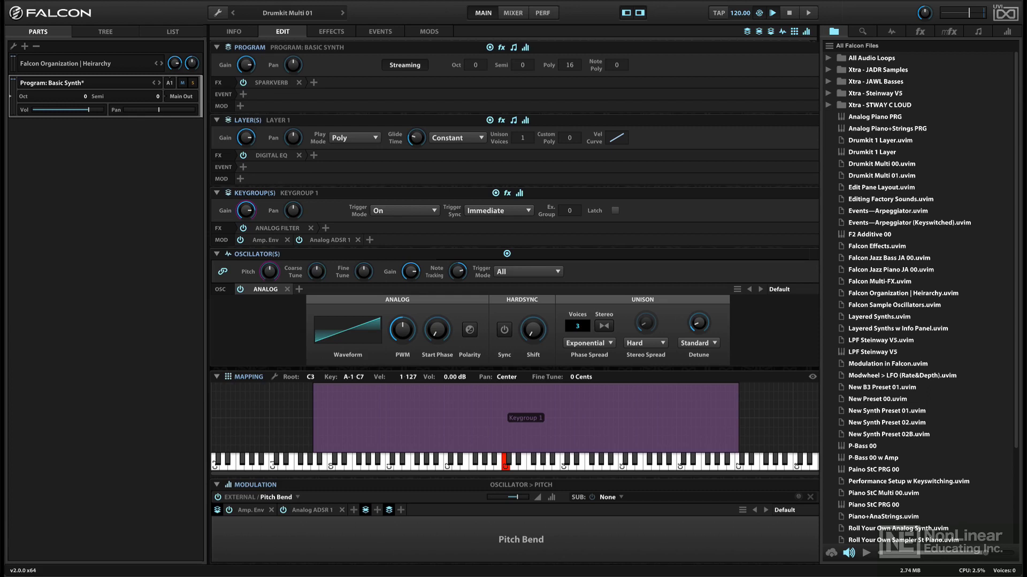
# Focus Part 1's tree on the Analog oscillator and browse the oscillator type list without changing it
pyautogui.click(106, 31)
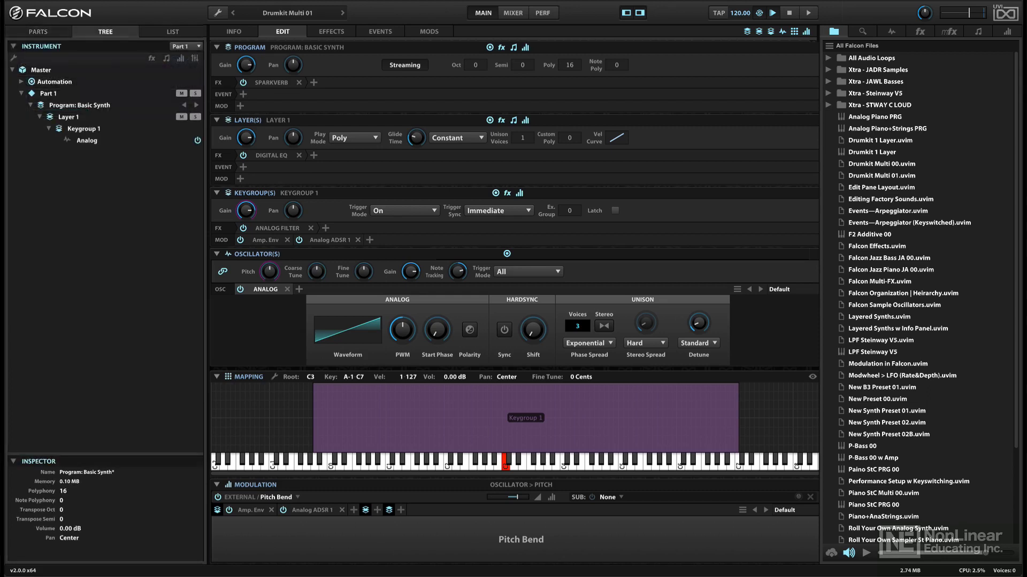
pyautogui.click(110, 33)
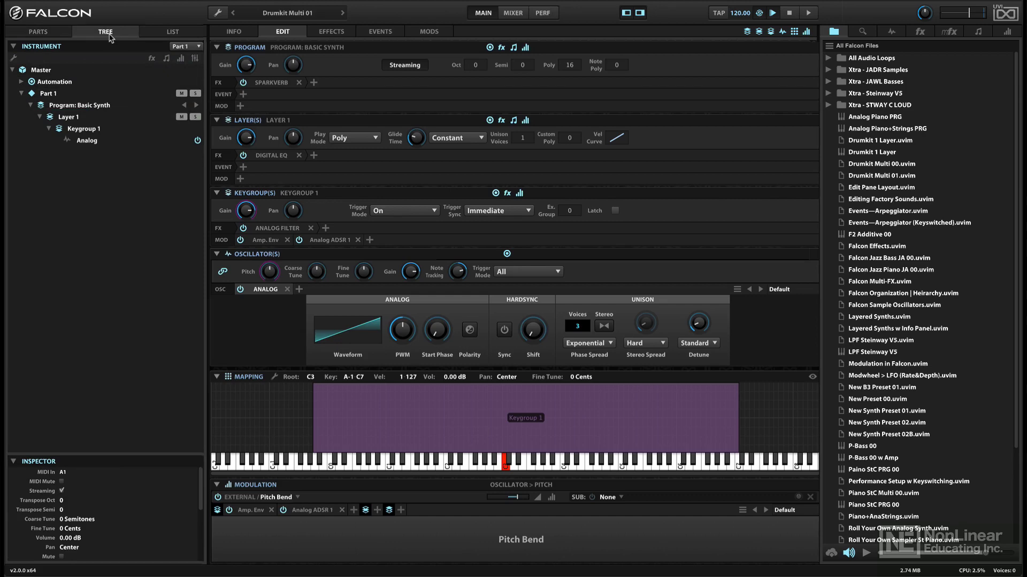
pyautogui.click(118, 143)
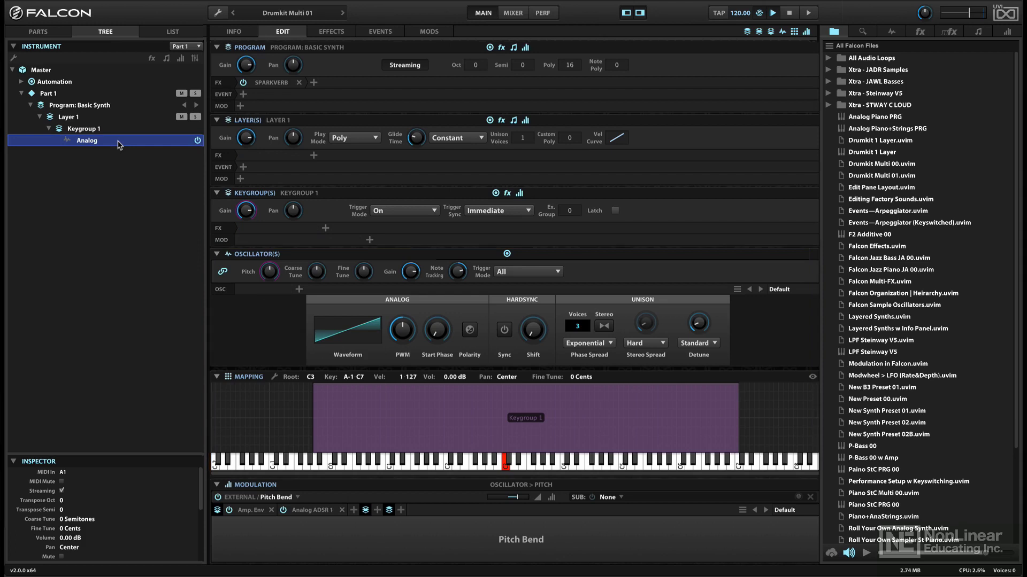
pyautogui.click(11, 294)
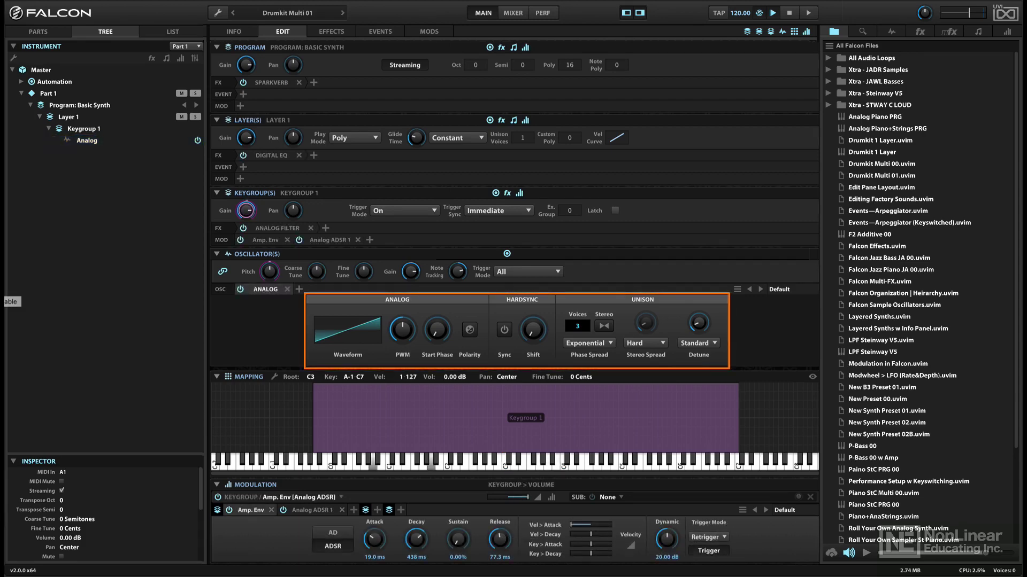
pyautogui.click(118, 143)
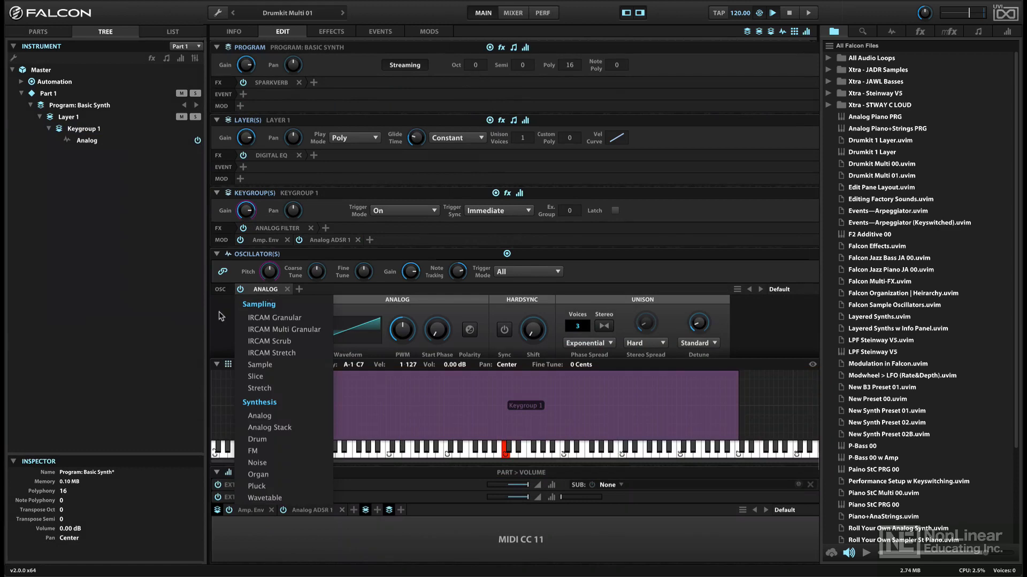
pyautogui.click(221, 317)
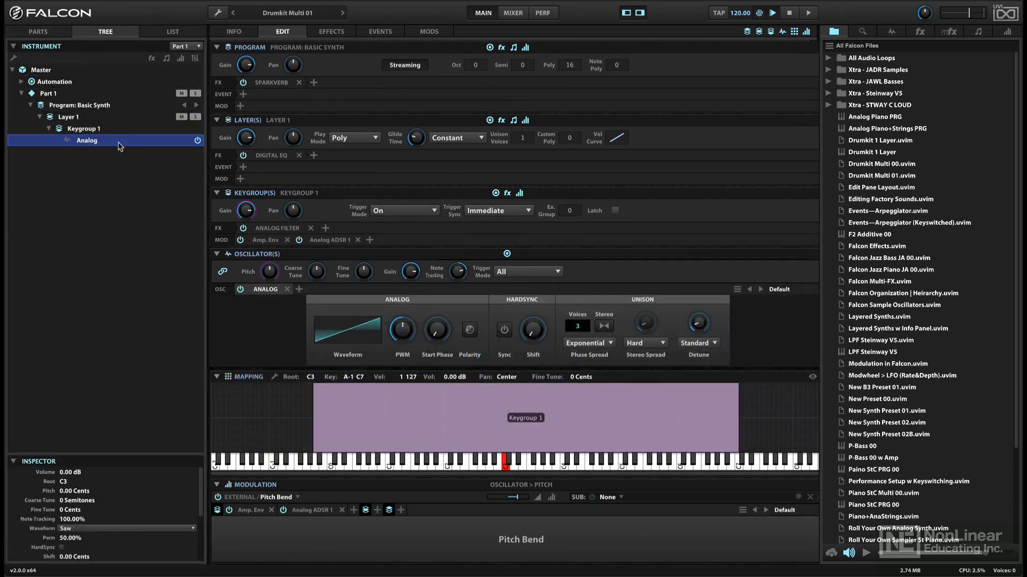
# Select Keygroup 1 and inspect its Amp. Env envelope and the keygroup edit menu
pyautogui.click(121, 129)
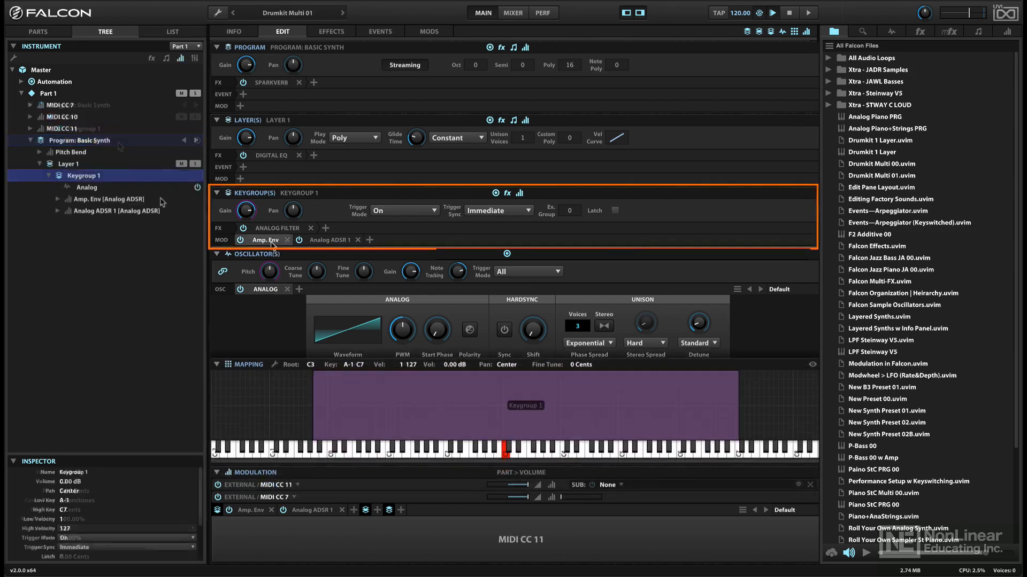
pyautogui.click(272, 243)
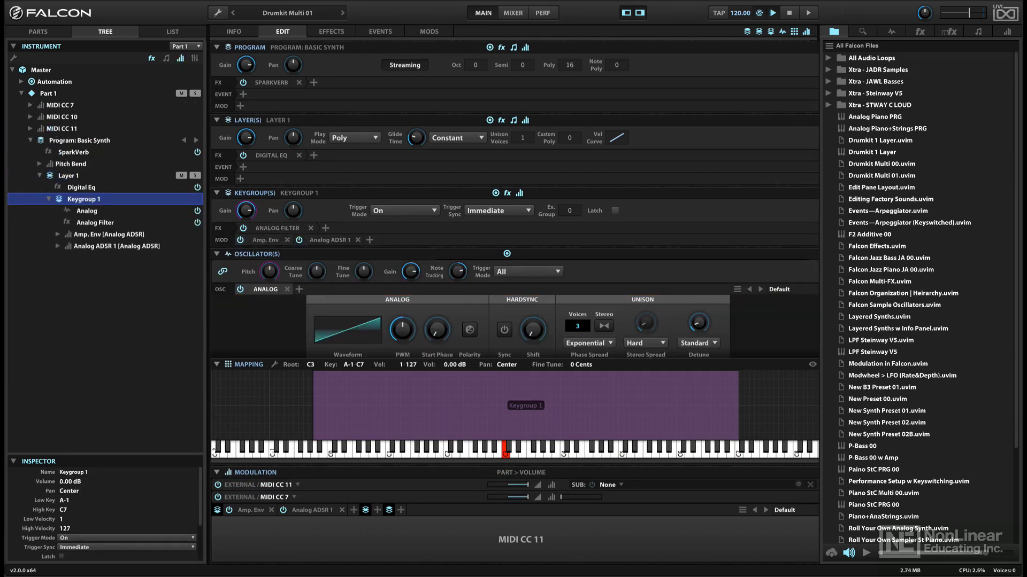
pyautogui.click(217, 13)
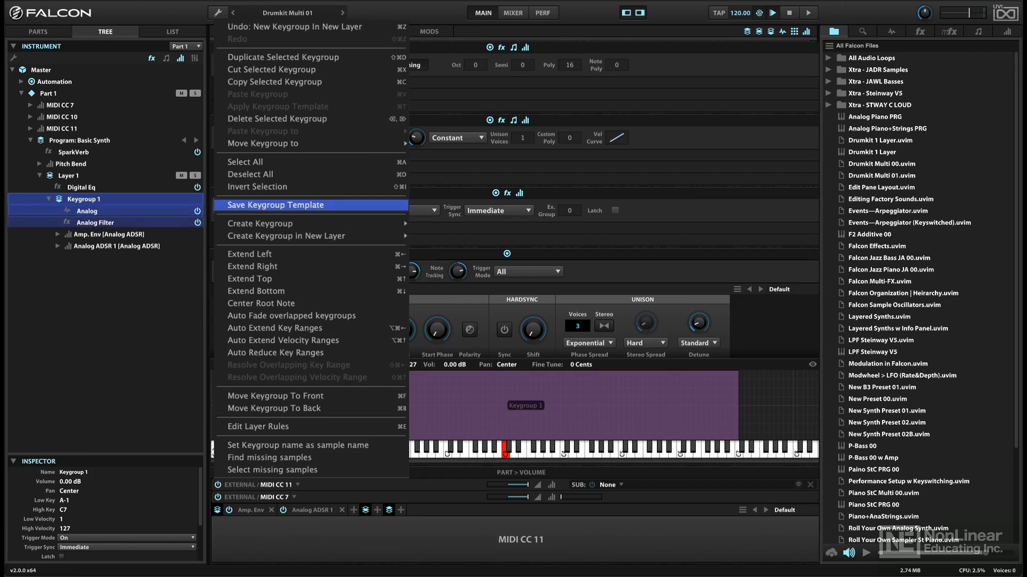
pyautogui.click(119, 131)
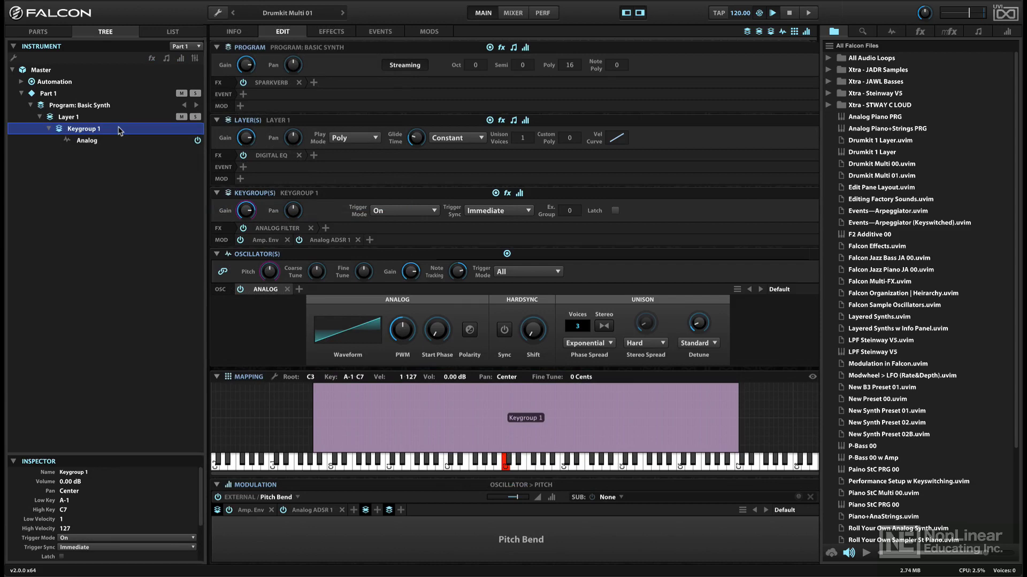
# Select Layer 1 and open, then close, its Digital EQ editor
pyautogui.click(119, 118)
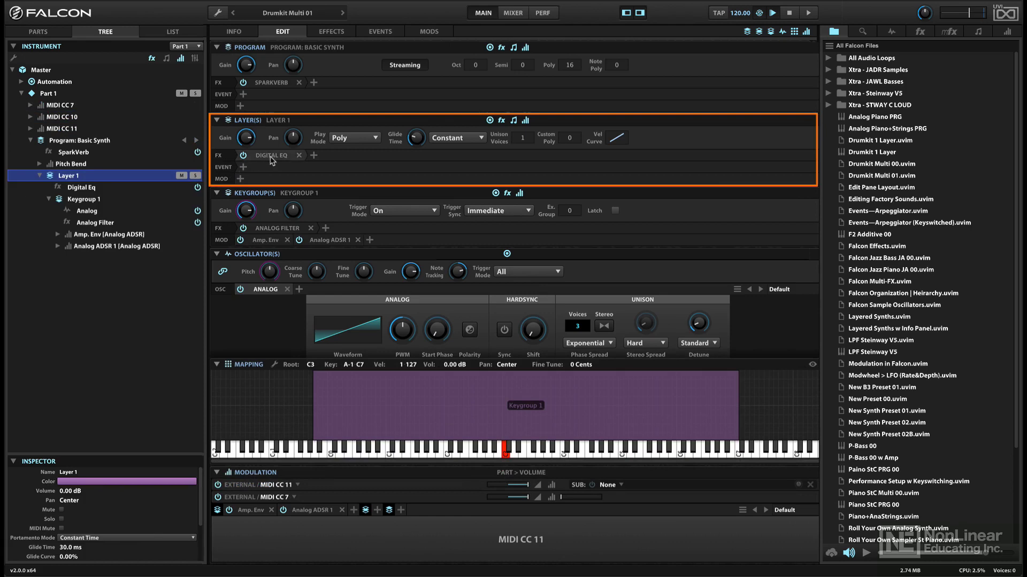
pyautogui.click(272, 156)
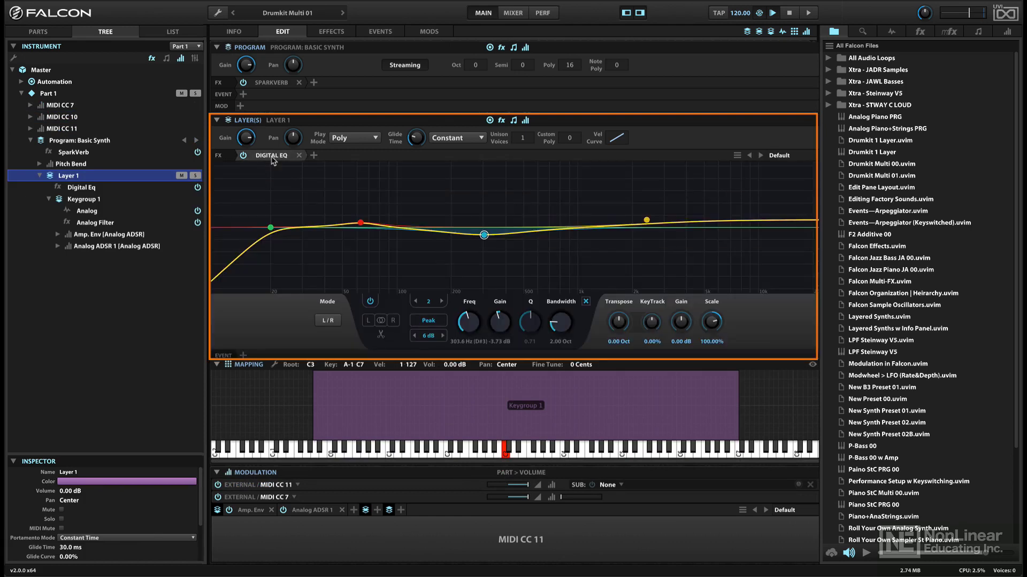
pyautogui.click(271, 155)
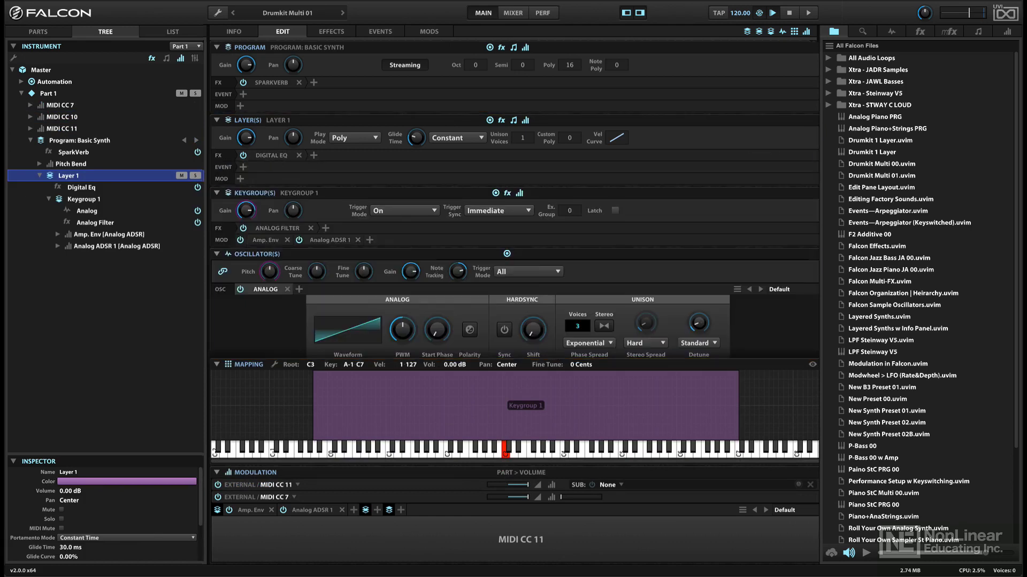
# Select Program: Basic Synth and open, then close, its SparkVerb editor
pyautogui.click(65, 141)
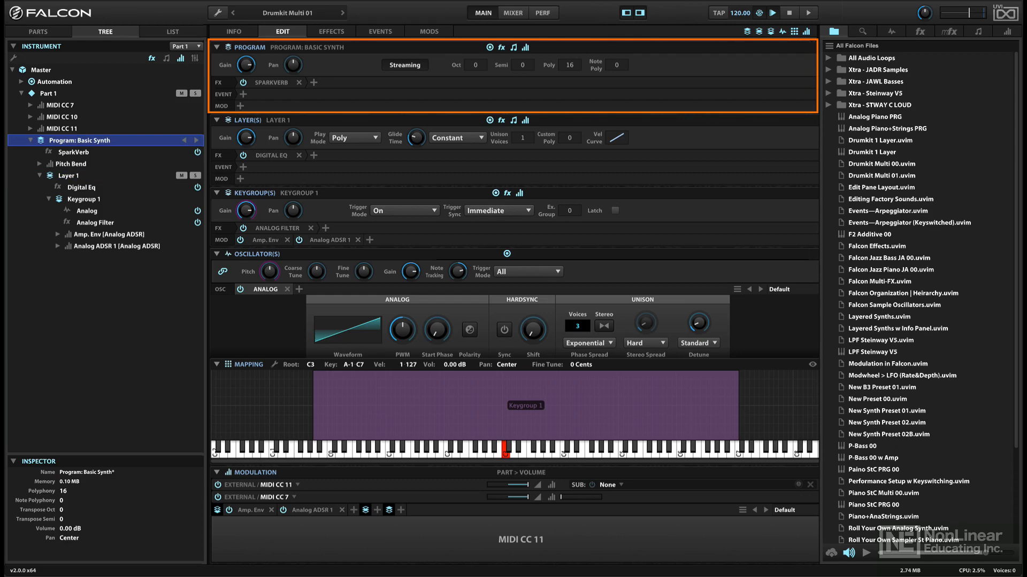
pyautogui.click(275, 83)
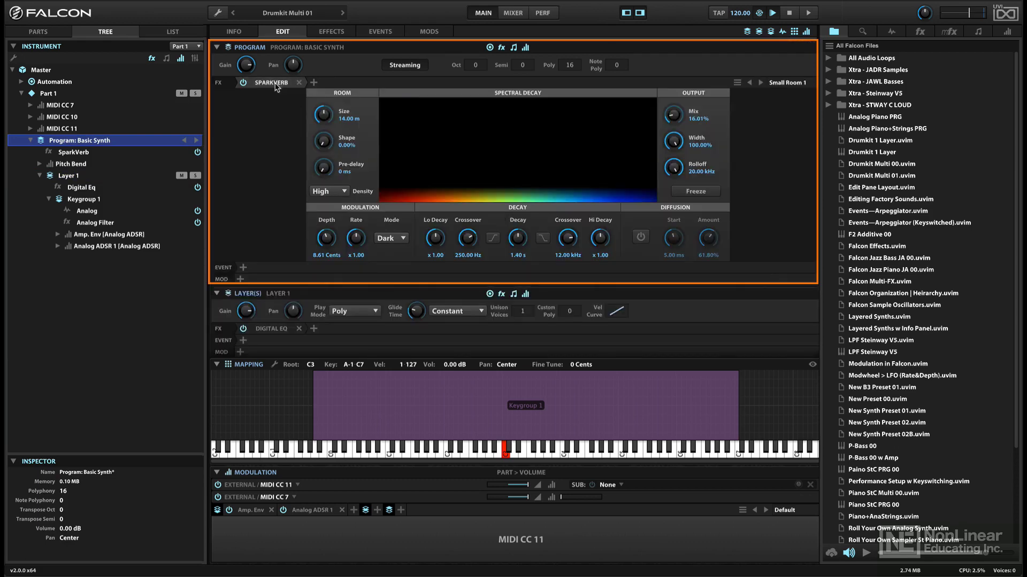
pyautogui.click(274, 83)
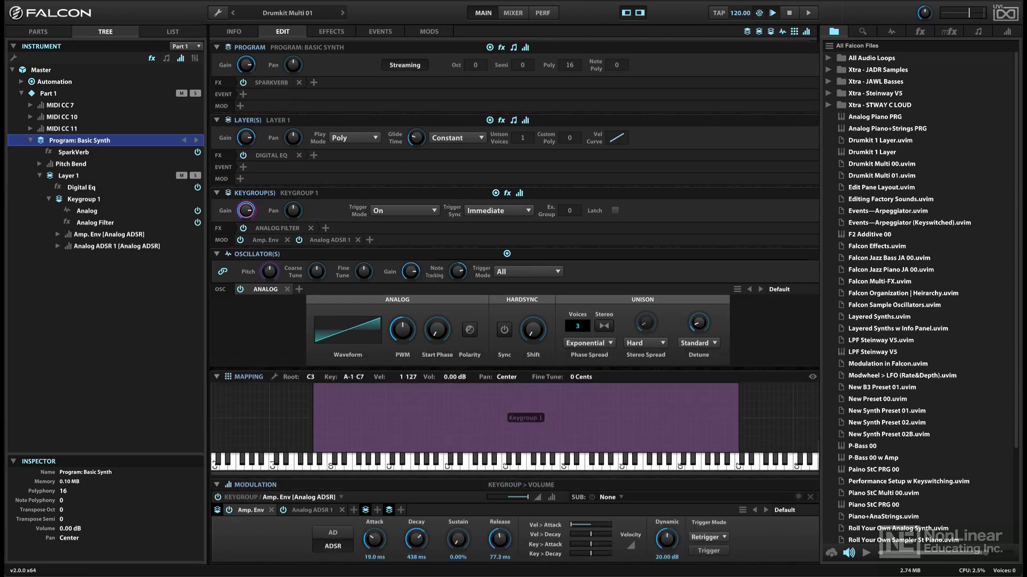
# Glance at the wrench save/load menu, then select Program: Basic Synth and Part 1
pyautogui.click(217, 12)
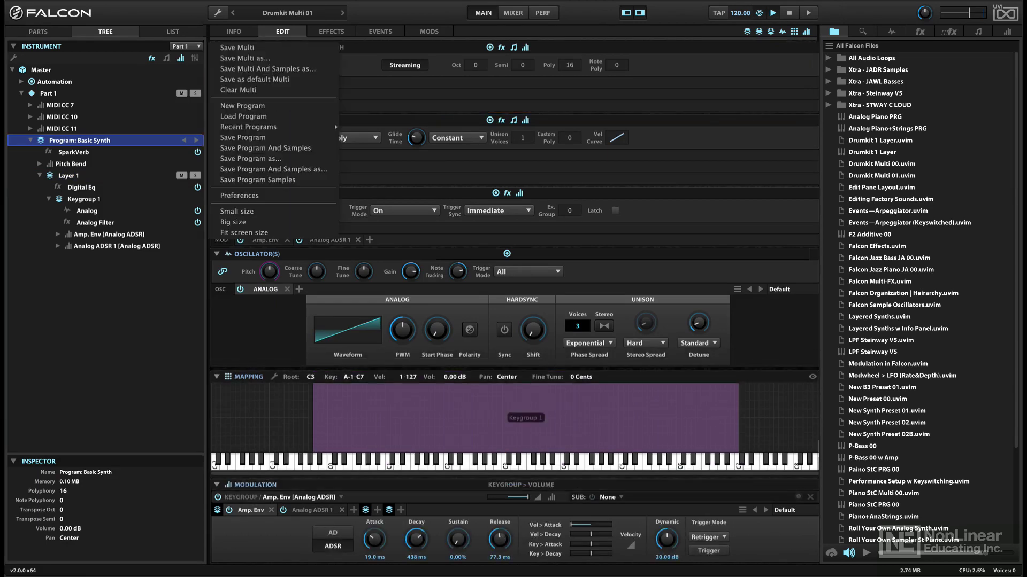
pyautogui.click(278, 140)
pyautogui.click(114, 143)
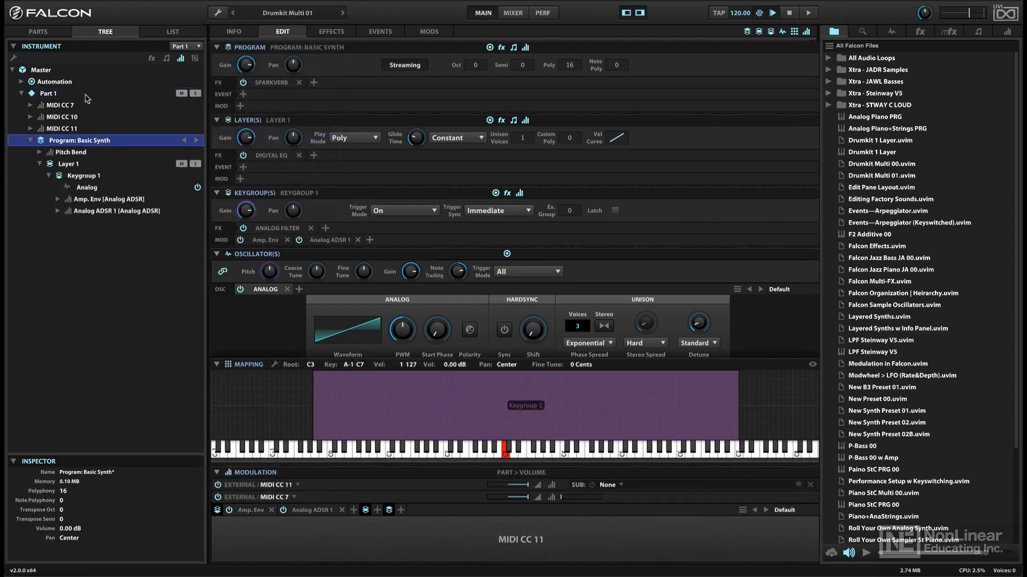
pyautogui.click(87, 94)
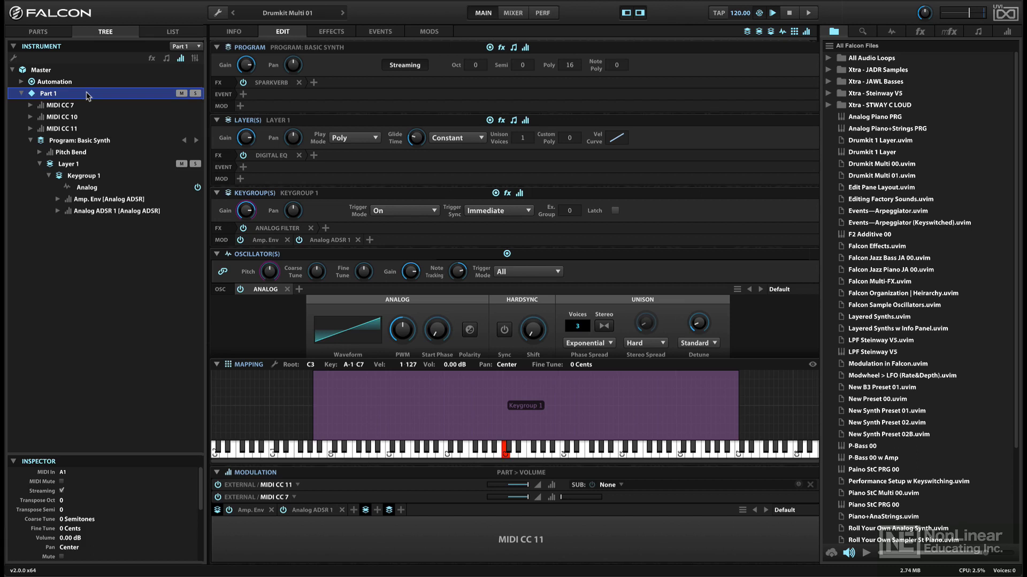
# Switch to the PARTS list to load the LPF Steinway V5 program
pyautogui.click(52, 31)
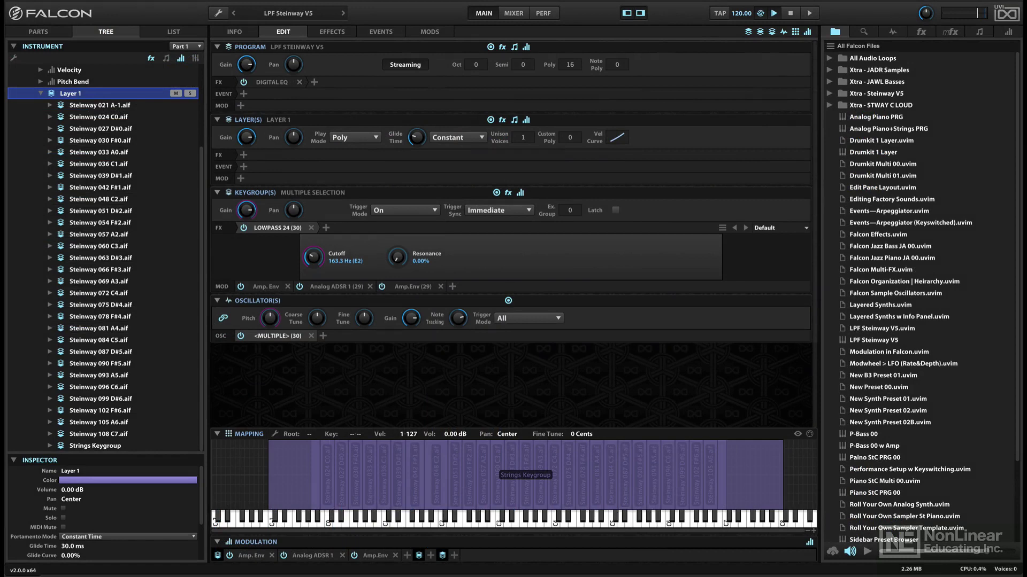
# Add a Phasor Filter to Layer 1's effects, then remove it again
pyautogui.click(244, 155)
pyautogui.moveTo(277, 206)
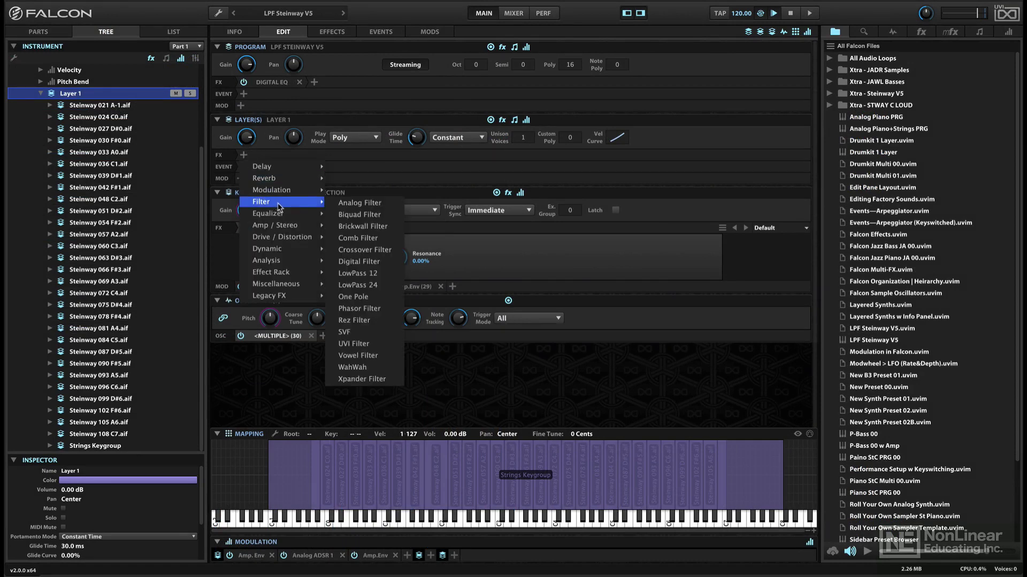
pyautogui.click(366, 309)
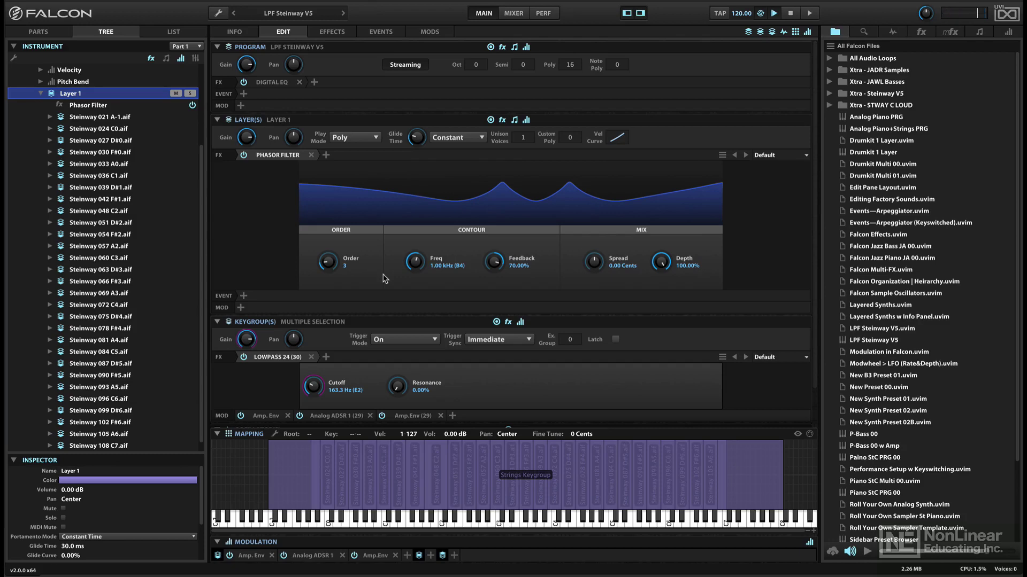
pyautogui.click(311, 155)
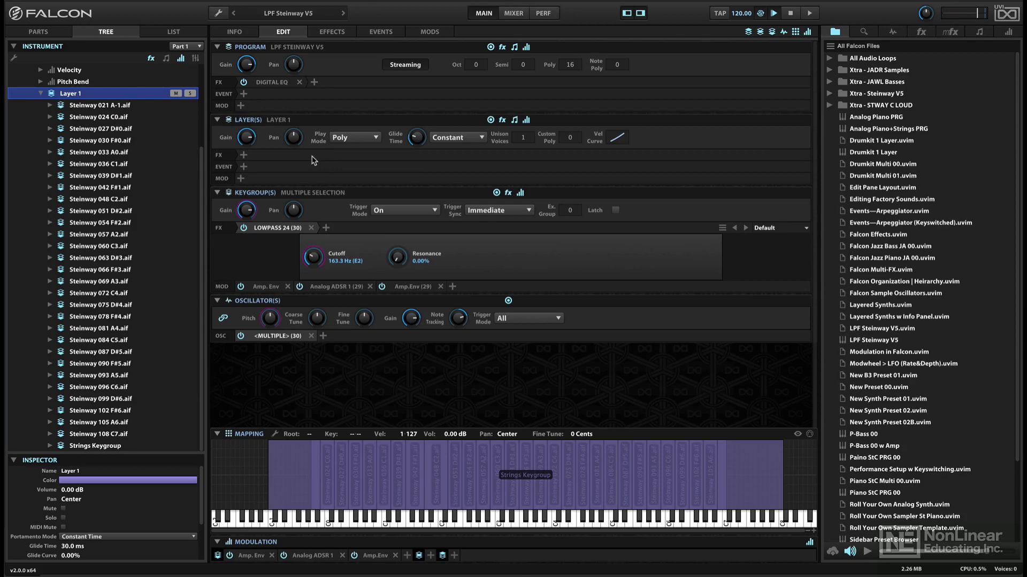
# Add a Phasor Filter to the Strings Keygroup's effects after its LowPass 24
pyautogui.click(115, 446)
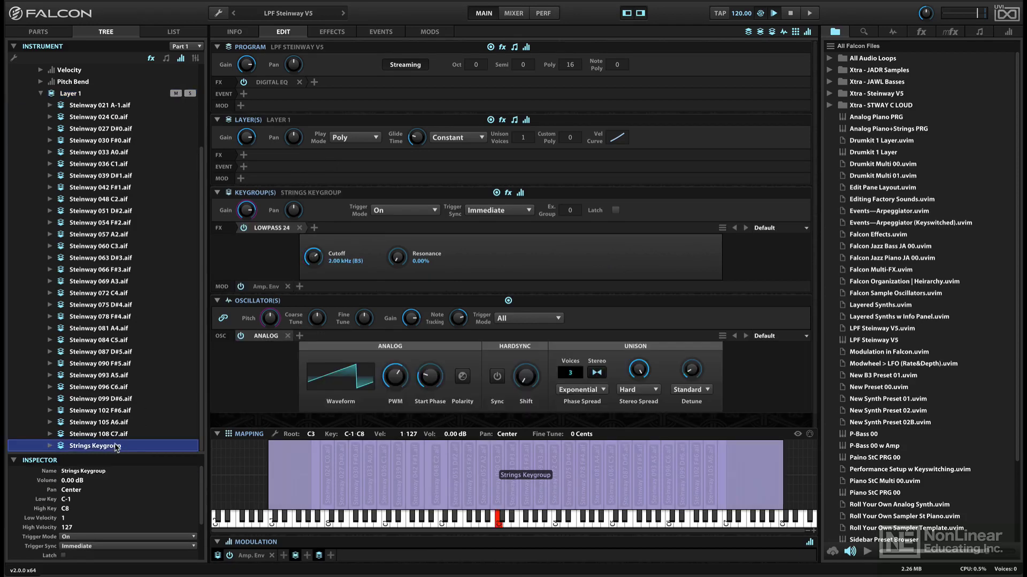
pyautogui.click(314, 228)
pyautogui.moveTo(332, 275)
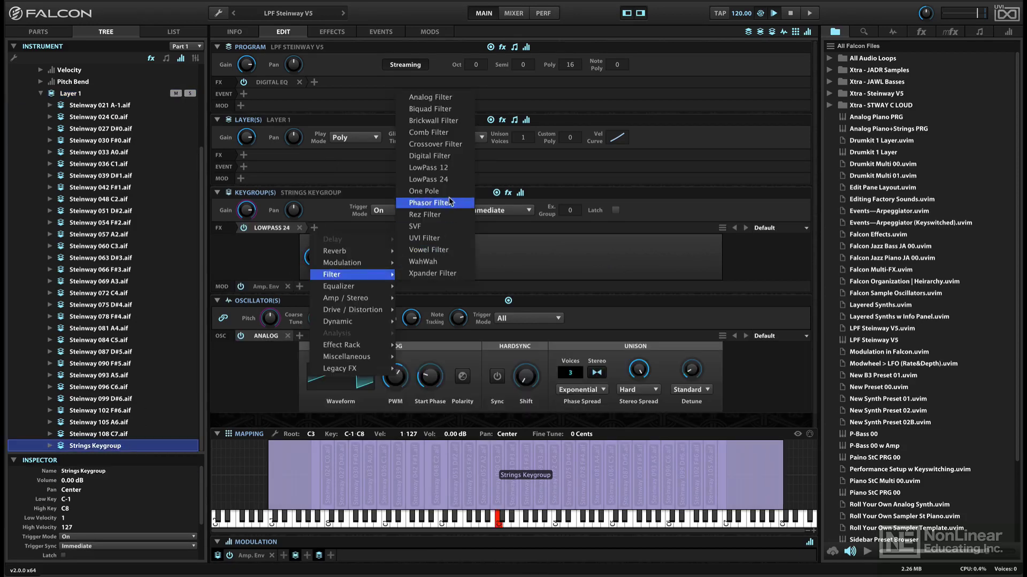
pyautogui.click(449, 202)
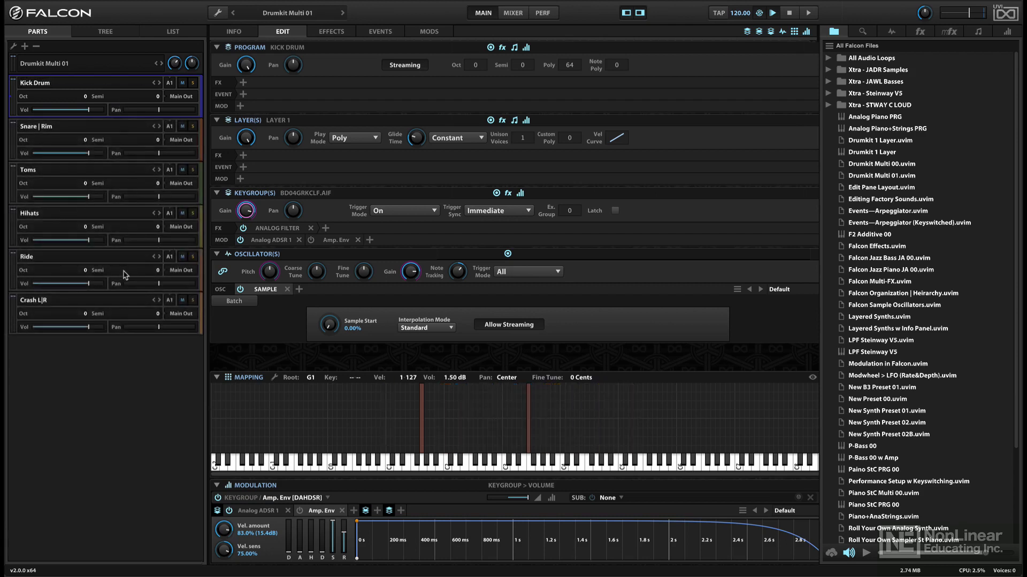
# Step through Snare | Rim, Toms, Hihats, Ride and Crash L|R, back to Kick Drum, then show the mixer
pyautogui.click(136, 141)
pyautogui.click(138, 162)
pyautogui.click(123, 239)
pyautogui.click(129, 262)
pyautogui.click(120, 301)
pyautogui.click(112, 87)
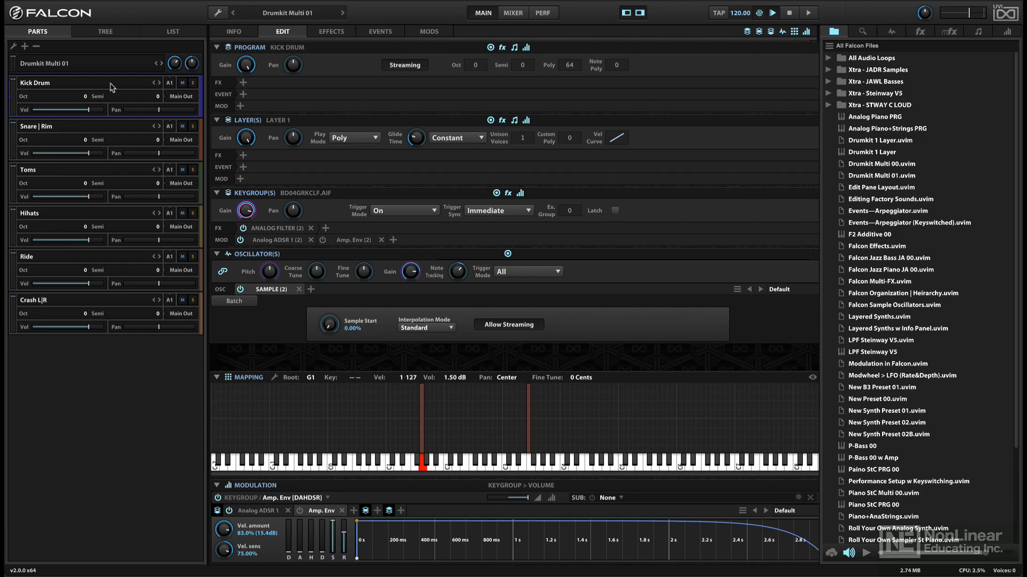
pyautogui.click(513, 13)
# Inspect the channel Digital Eqs, the Aux 1 reverb and the master Compressor Expander in the mixer
pyautogui.click(78, 385)
pyautogui.click(133, 384)
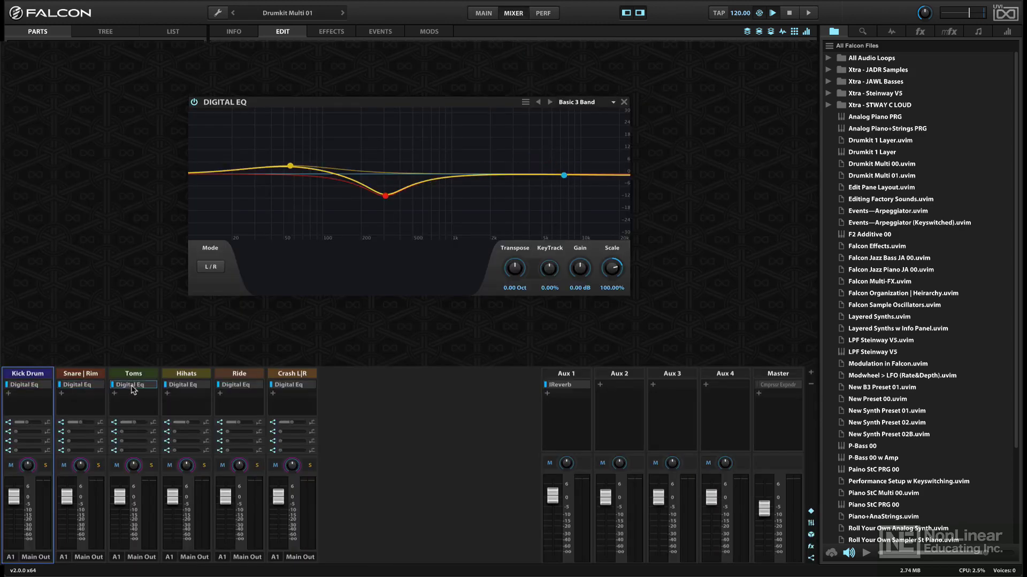
pyautogui.click(570, 385)
pyautogui.click(782, 386)
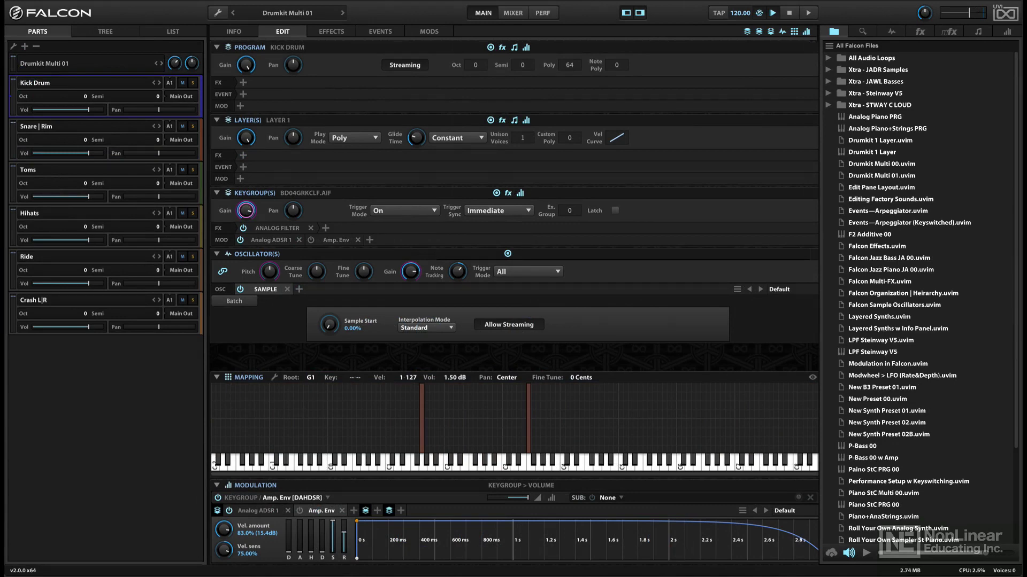
# Close the Amp. Env editor and view the SparkVerb, Layer 1 Digital Eq and Keygroup 1 Analog Filter
pyautogui.click(338, 240)
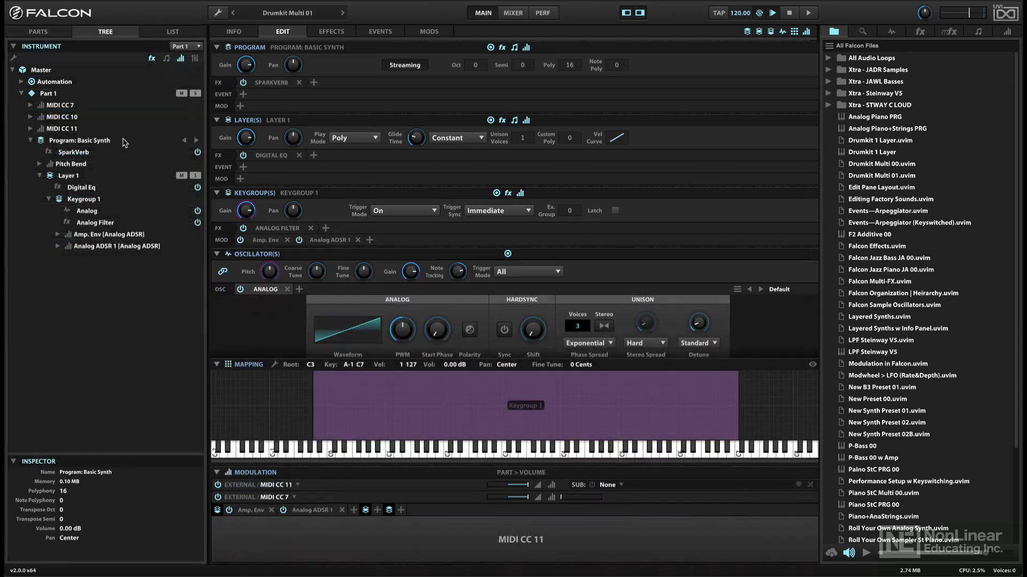
pyautogui.click(123, 141)
pyautogui.click(337, 32)
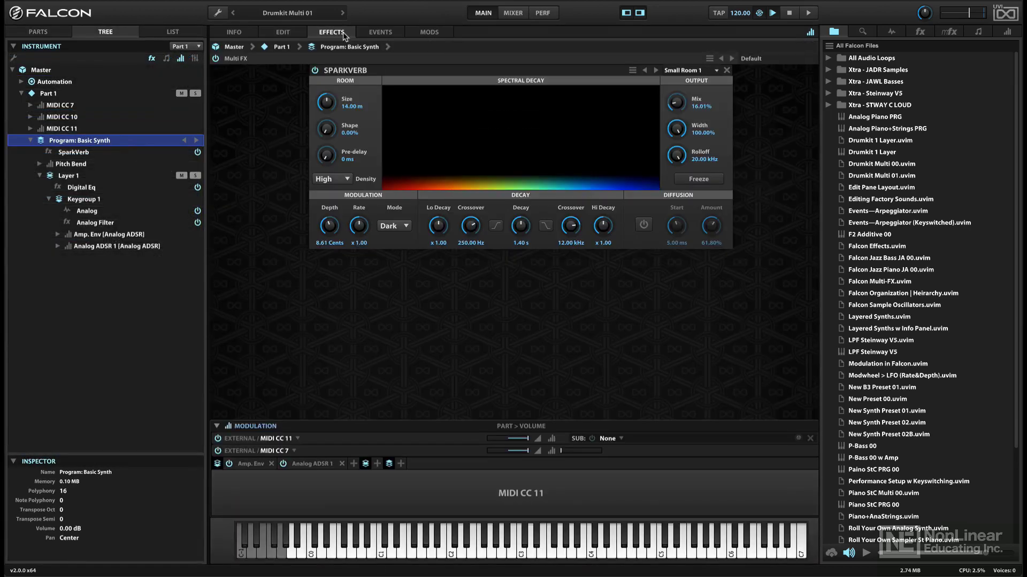
pyautogui.click(103, 178)
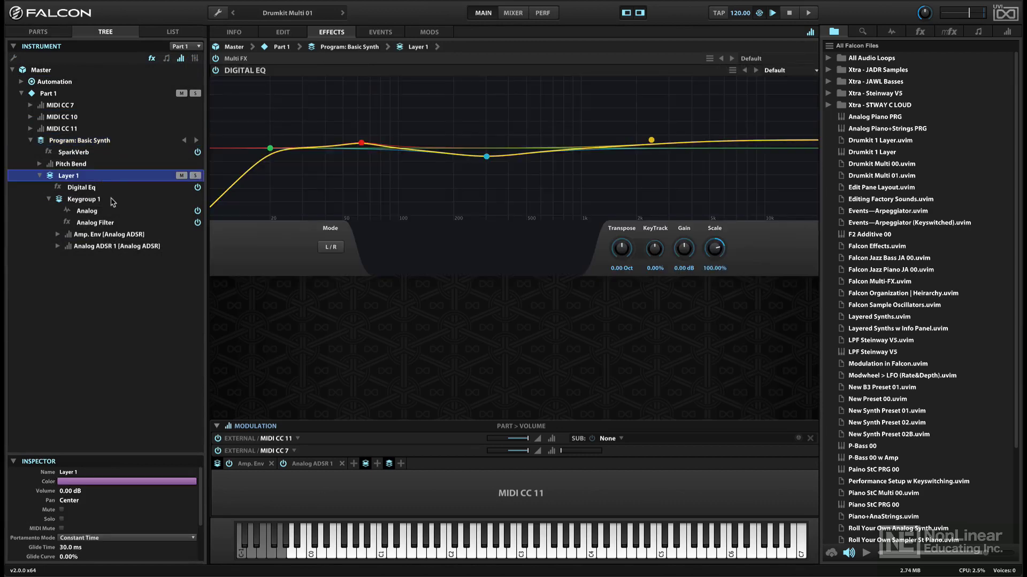
pyautogui.click(112, 201)
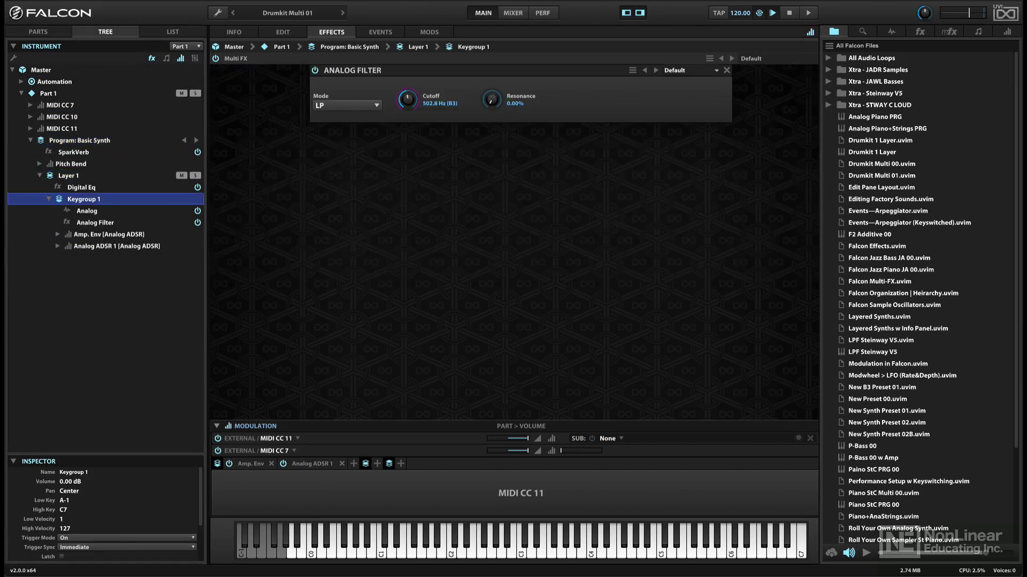